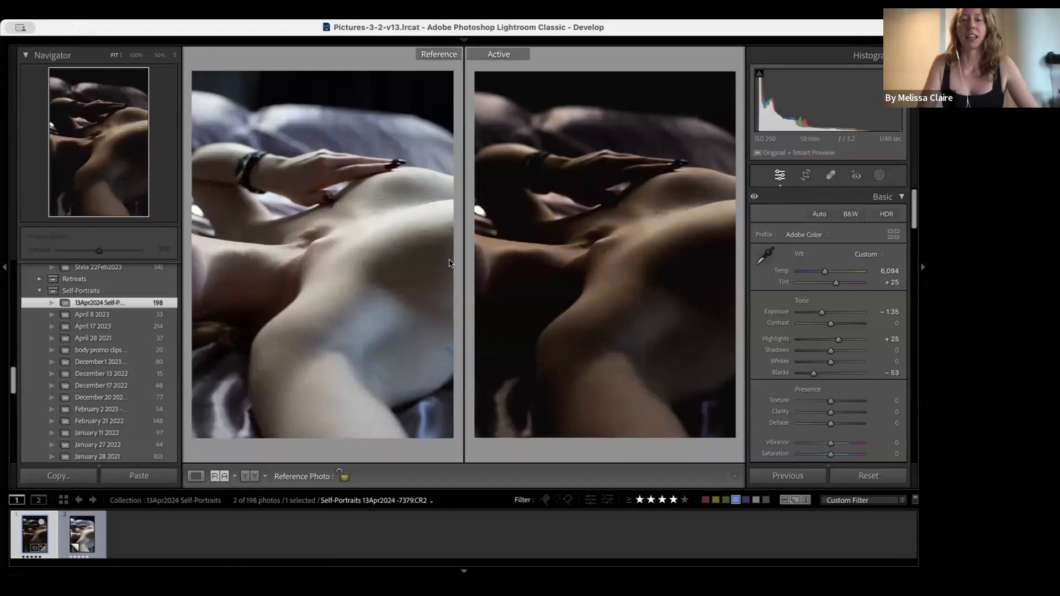
# - Switch Lightroom Classic to full-screen mode with Shift+F
pyautogui.hotkey('shift', 'f')
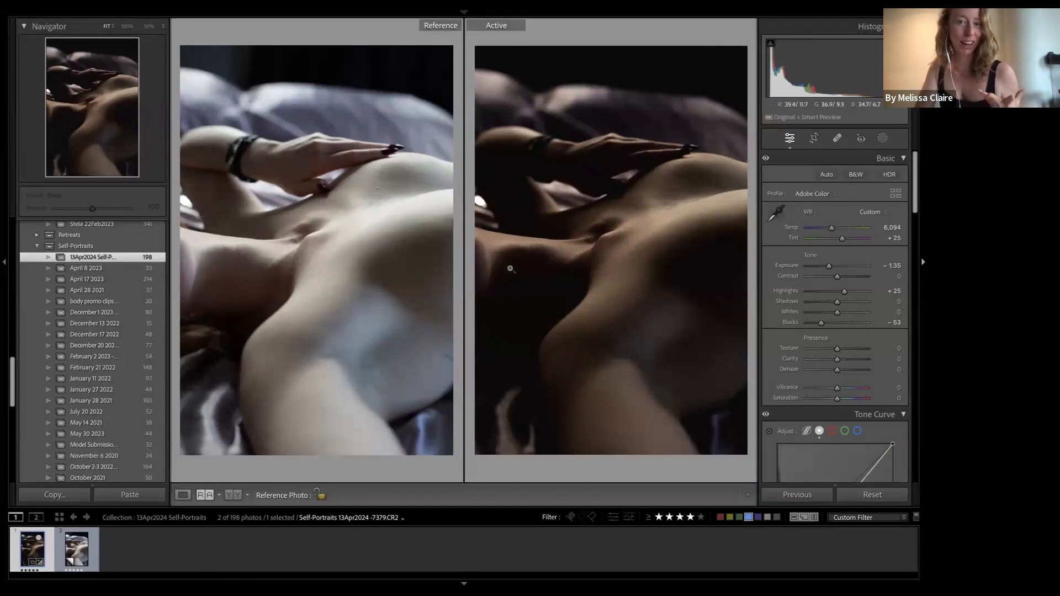
# - Show the dark edited self-portrait alone in Loupe view
pyautogui.click(183, 495)
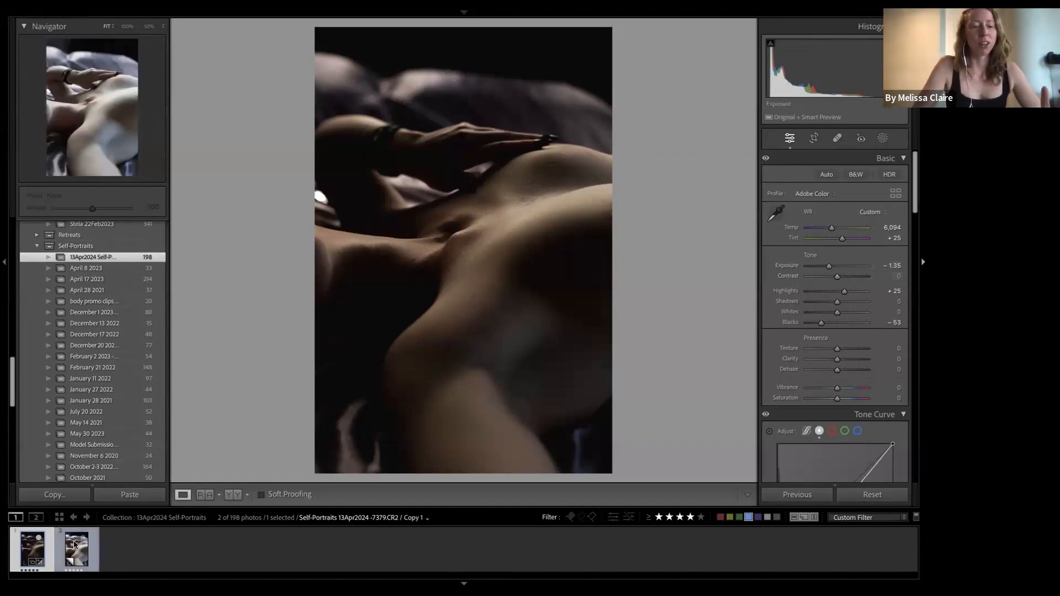
# - Show the bright reference photo beside the darker active edit in Reference View
pyautogui.click(205, 495)
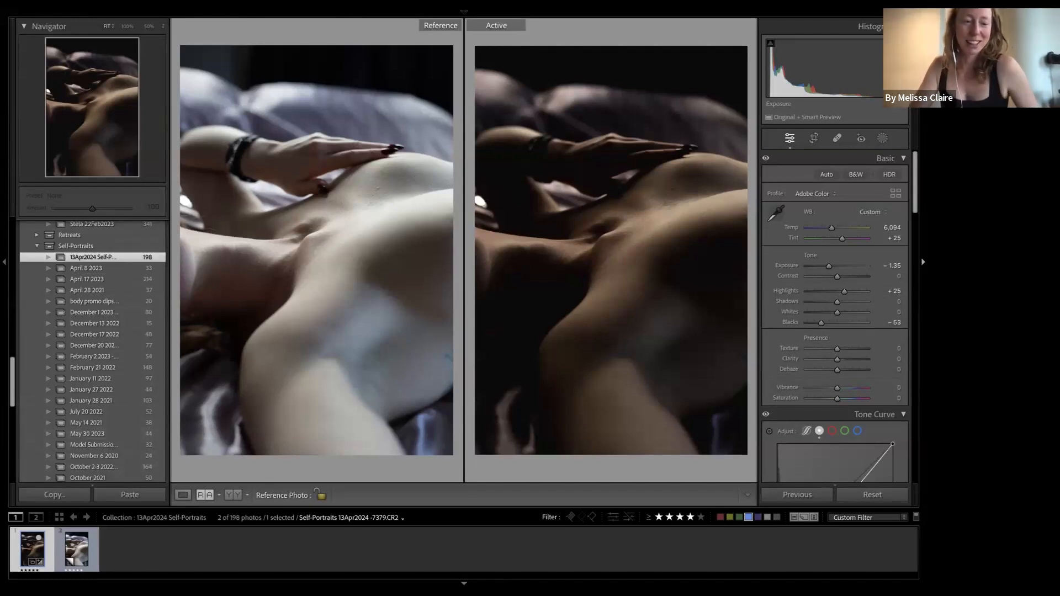
# - Show Copy 1 alone in Loupe view and reset its edits to As Shot defaults
pyautogui.click(182, 495)
pyautogui.click(85, 548)
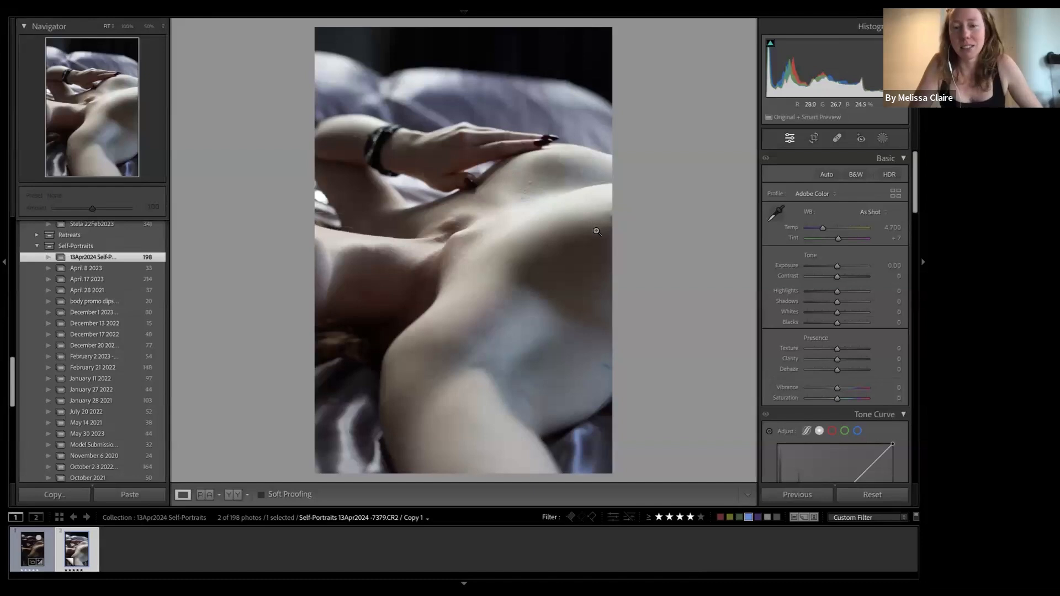
pyautogui.moveTo(658, 35)
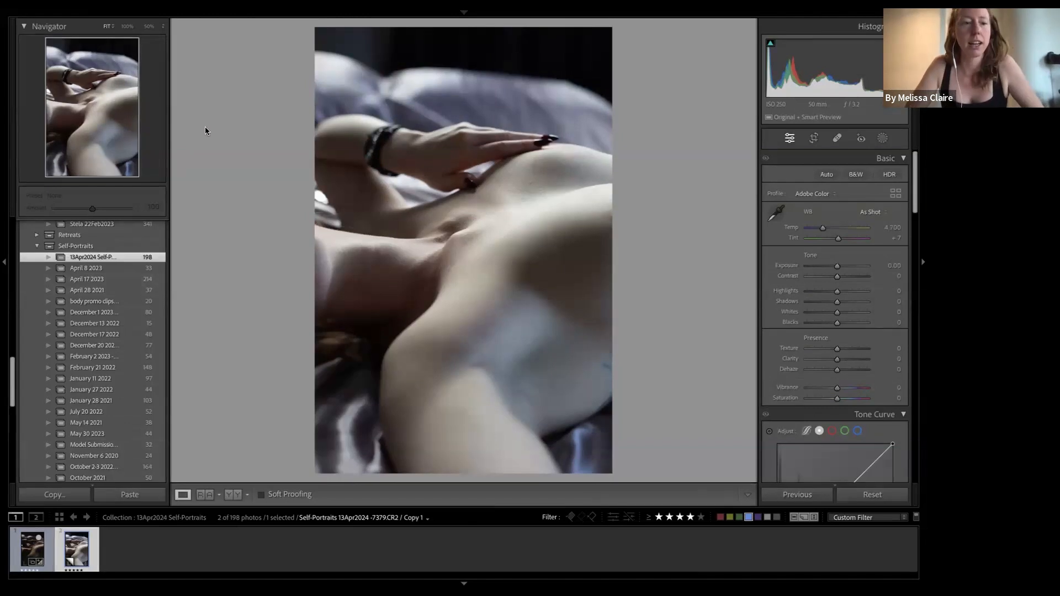
# - Collapse the left panel, then set Exposure to -1.35 and Highlights to +25
pyautogui.click(4, 262)
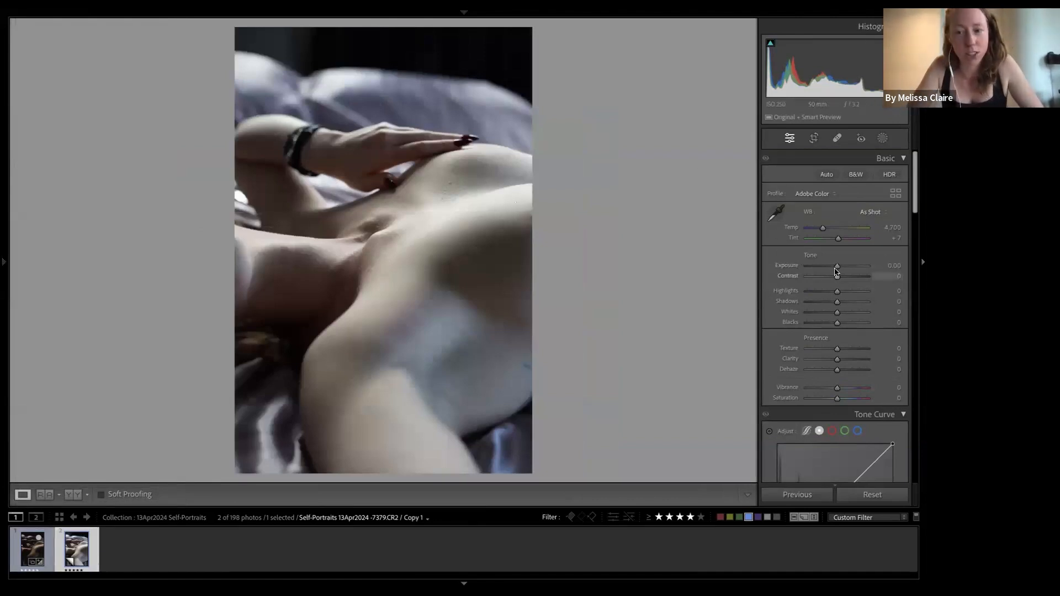
pyautogui.moveTo(838, 269); pyautogui.dragTo(827, 268)
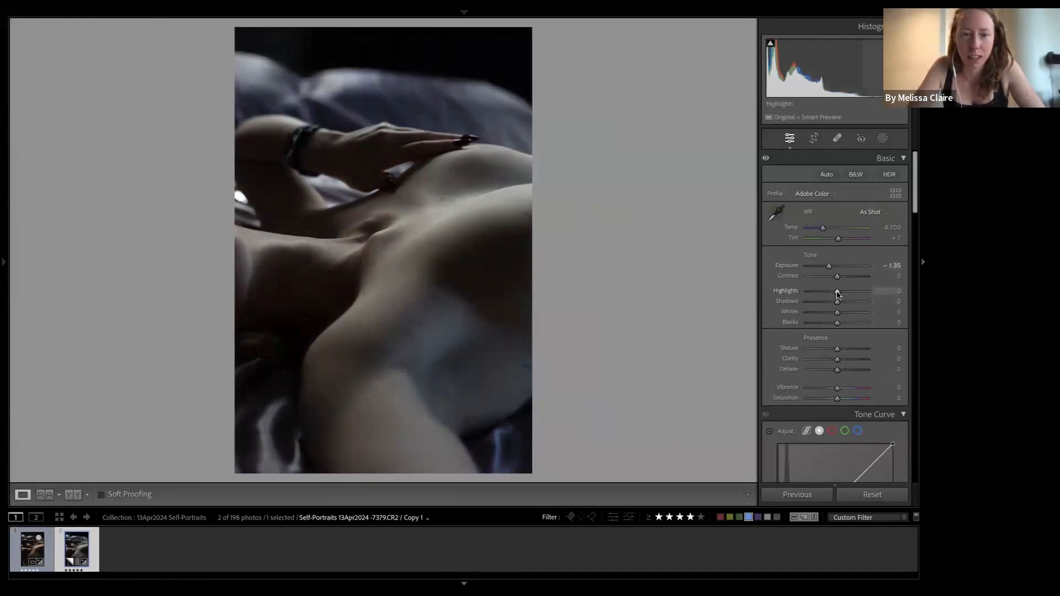
pyautogui.moveTo(837, 294); pyautogui.dragTo(844, 295)
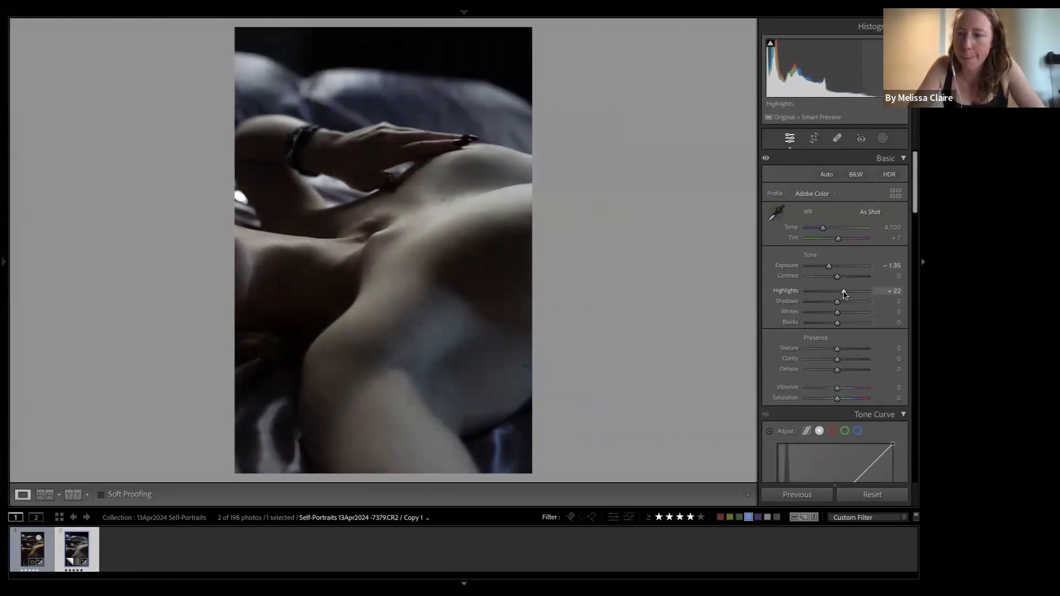
pyautogui.moveTo(844, 295); pyautogui.dragTo(846, 295)
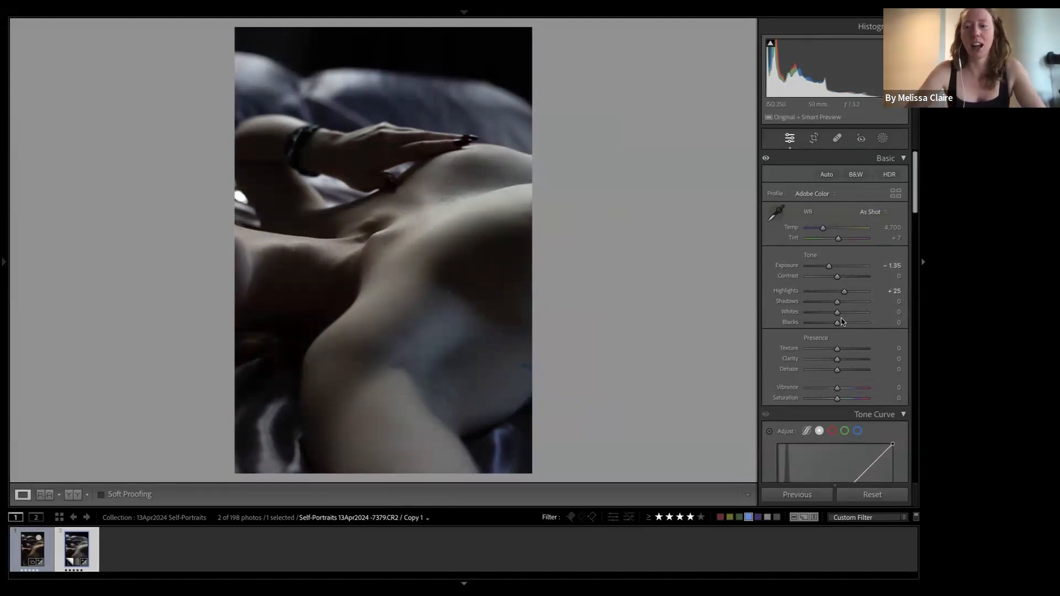
# - Lower the Blacks slider on Copy 1 from 0 through -36 to -52
pyautogui.moveTo(838, 326); pyautogui.dragTo(826, 325)
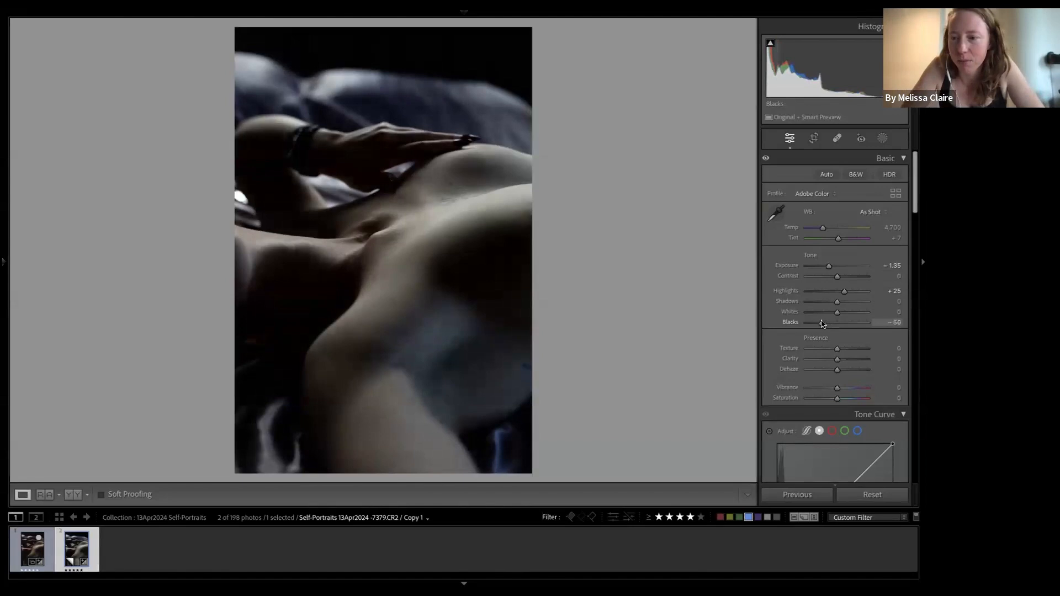
pyautogui.moveTo(827, 325); pyautogui.dragTo(822, 324)
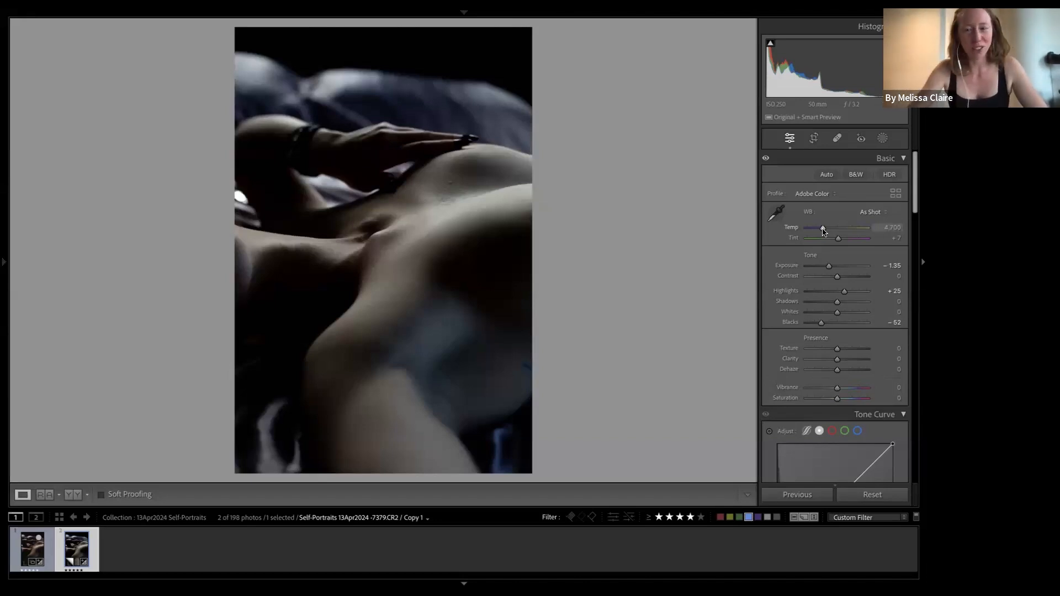
# - Raise Temp from 5,715 to 6,002, giving a Custom white balance with Tint +7
pyautogui.moveTo(823, 231); pyautogui.dragTo(831, 230)
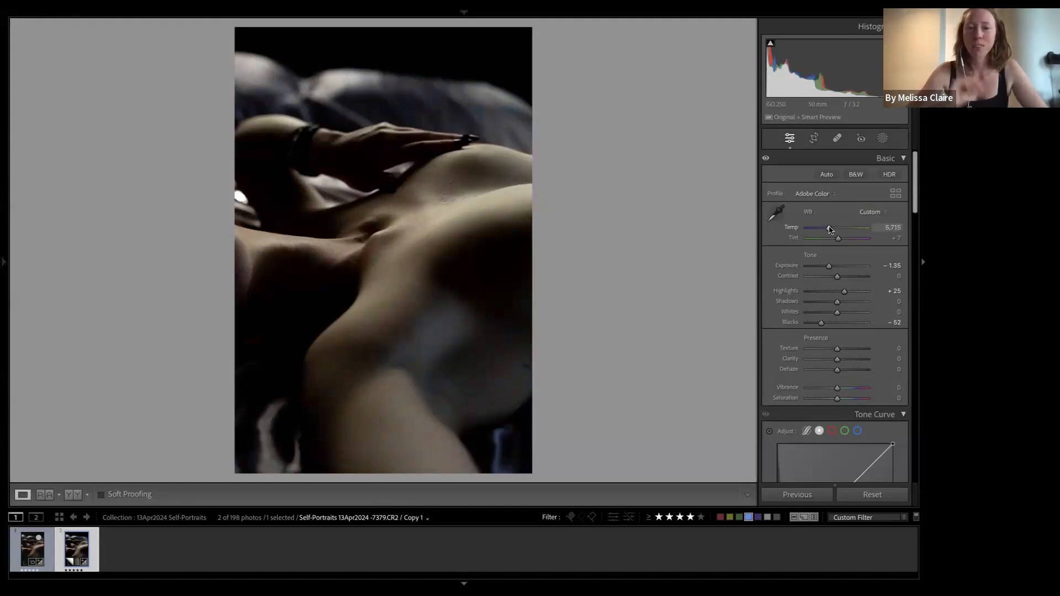
pyautogui.moveTo(830, 228); pyautogui.dragTo(832, 229)
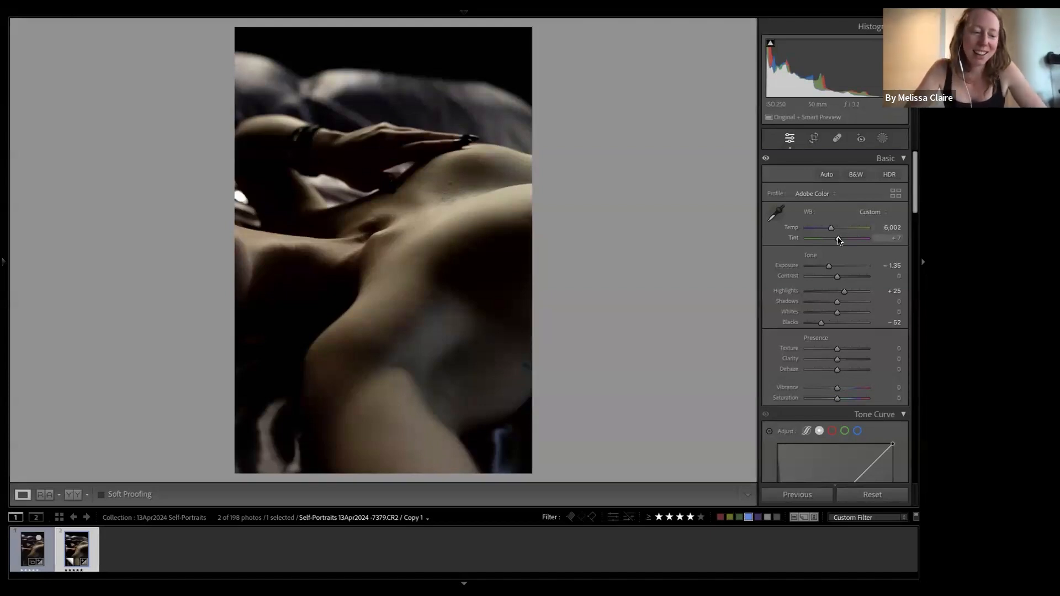
# - Move the Tint slider on Copy 1 from +7 to +27 toward magenta
pyautogui.moveTo(838, 240); pyautogui.dragTo(844, 242)
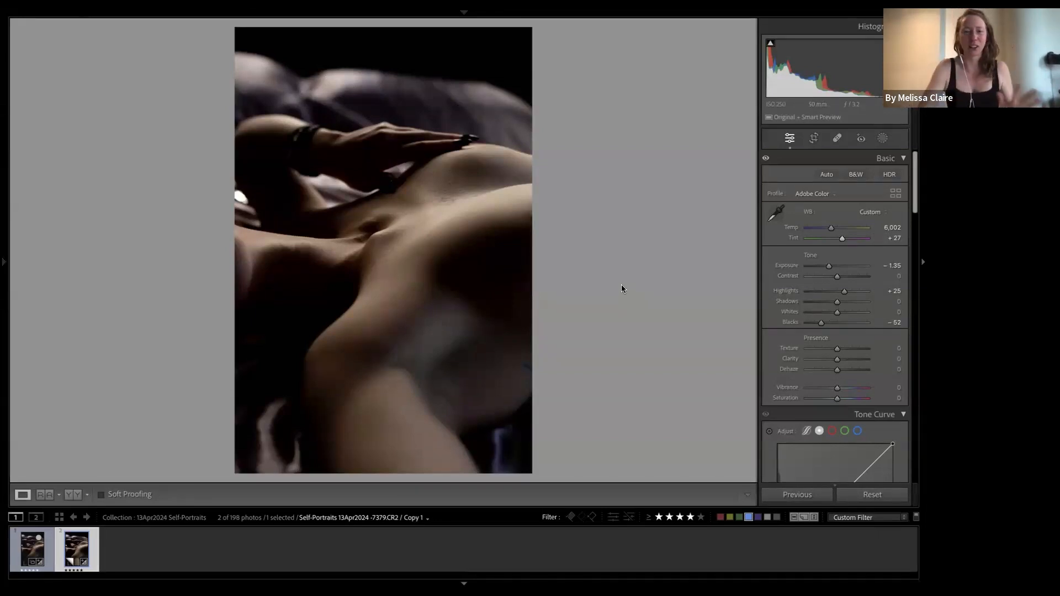
# - Return to Reference View and scroll the right panel down to the Tone Curve
pyautogui.click(50, 495)
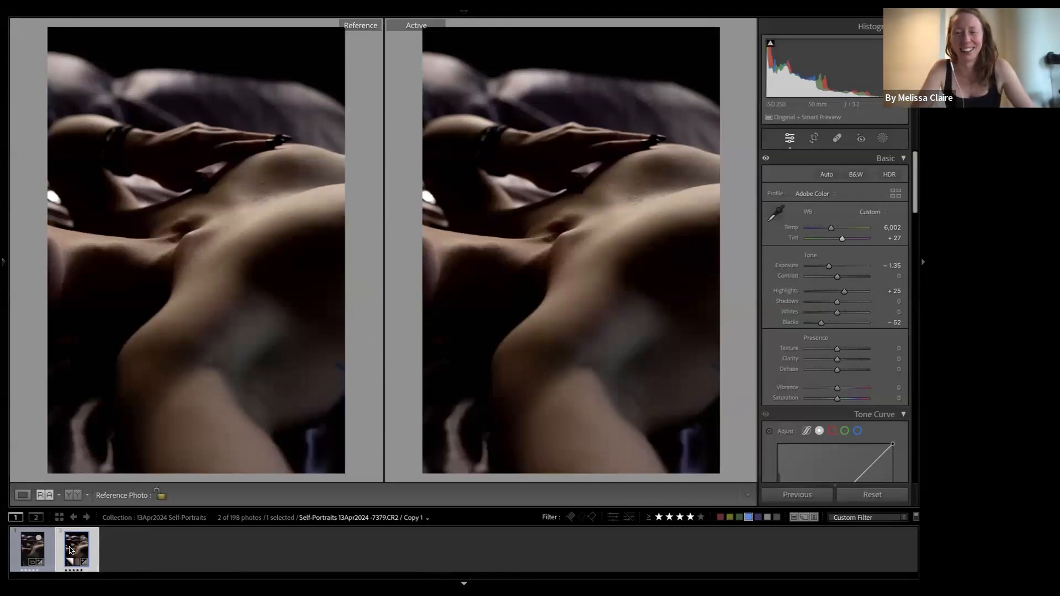
pyautogui.scroll(-1, 828, 344)
pyautogui.scroll(-3, 827, 344)
pyautogui.scroll(-2, 826, 342)
pyautogui.scroll(-1, 826, 341)
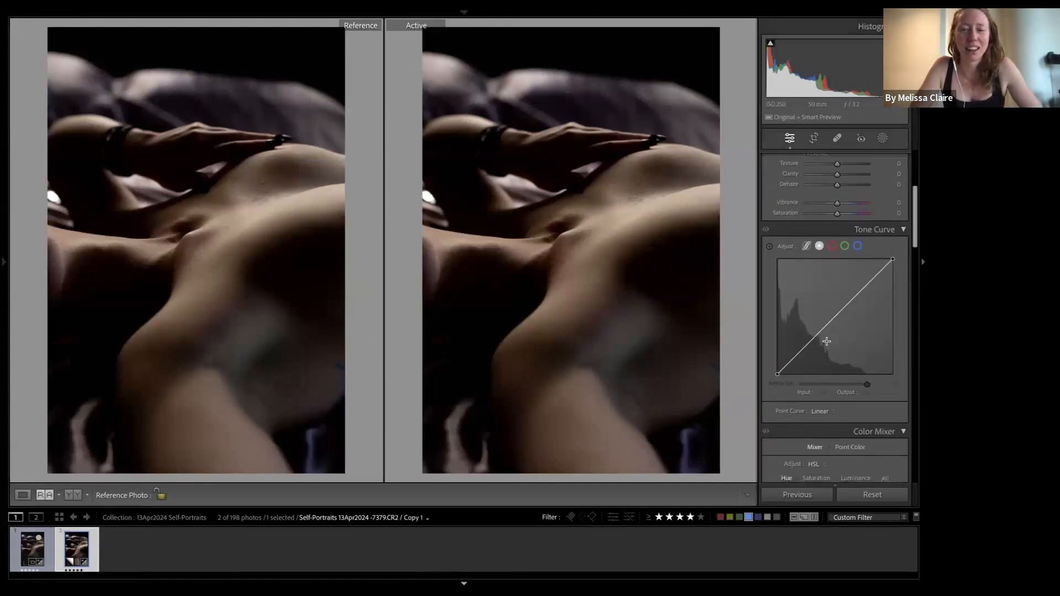
# - Zoom both the edited portrait and reference to 1:1, panning the reference's upper-left area
pyautogui.click(525, 359)
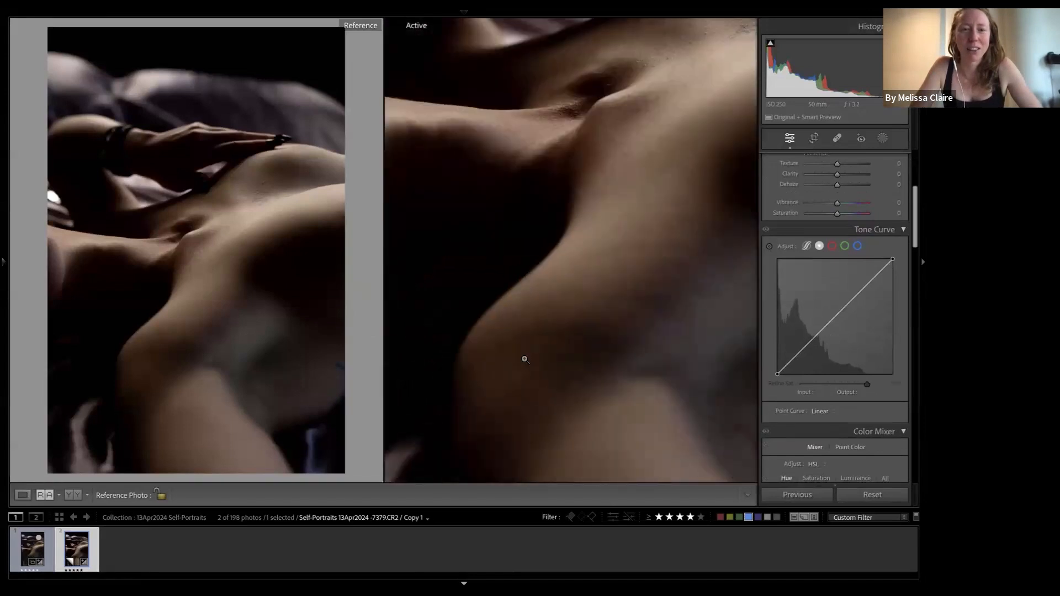
pyautogui.click(524, 359)
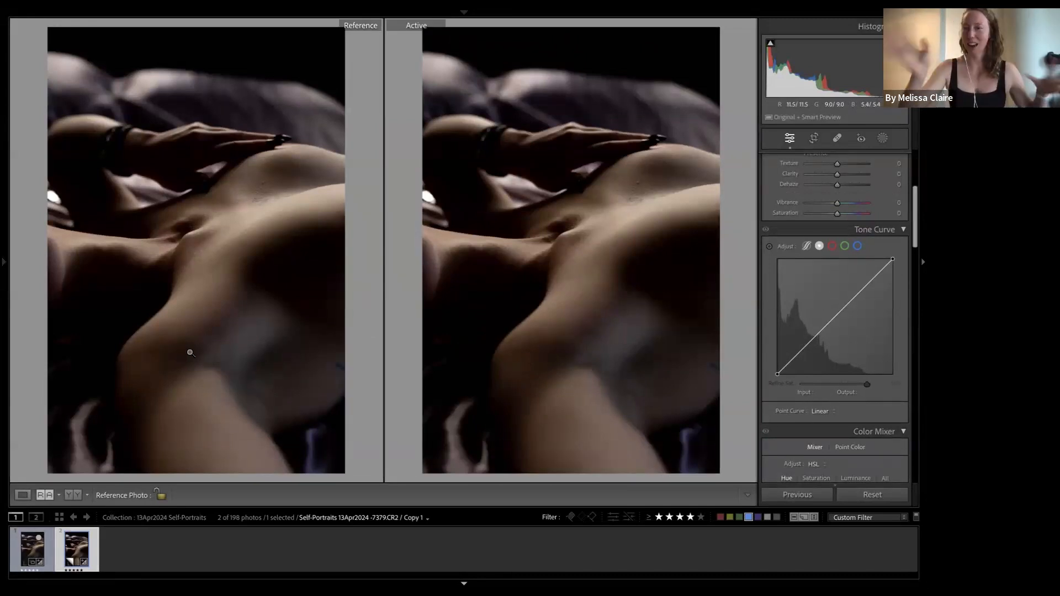
pyautogui.click(571, 251)
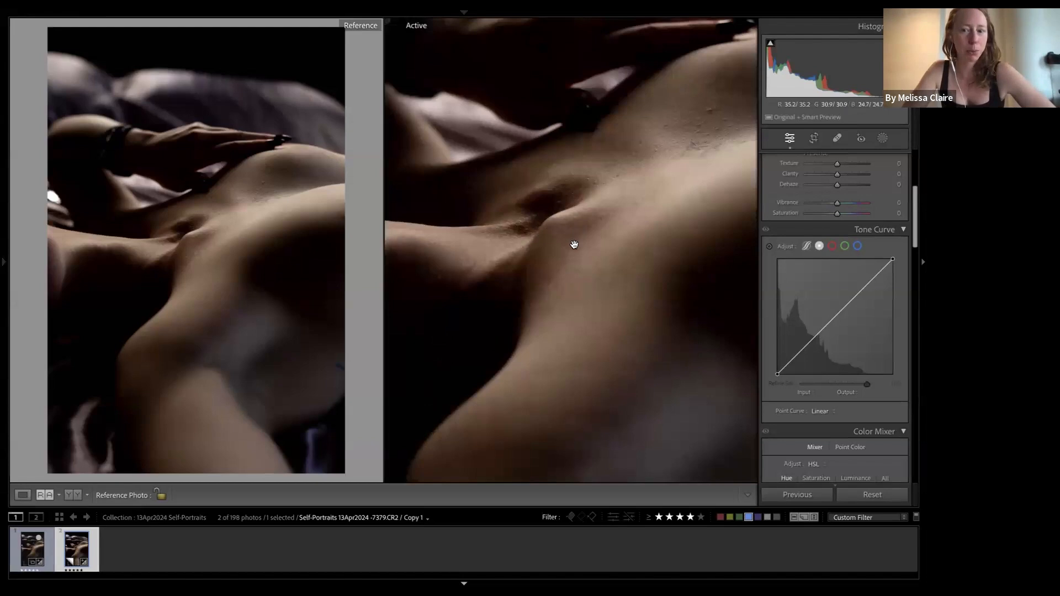
pyautogui.click(258, 266)
pyautogui.moveTo(143, 141); pyautogui.dragTo(459, 297)
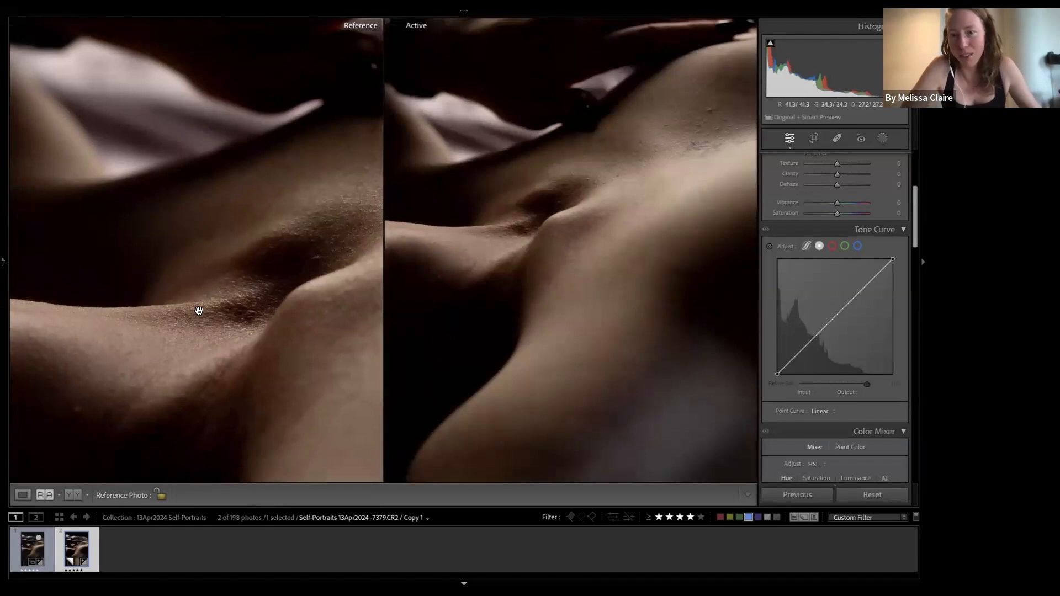
# - Fit both photos, zoom into the edited portrait's torso for detail, then fit it again
pyautogui.click(206, 355)
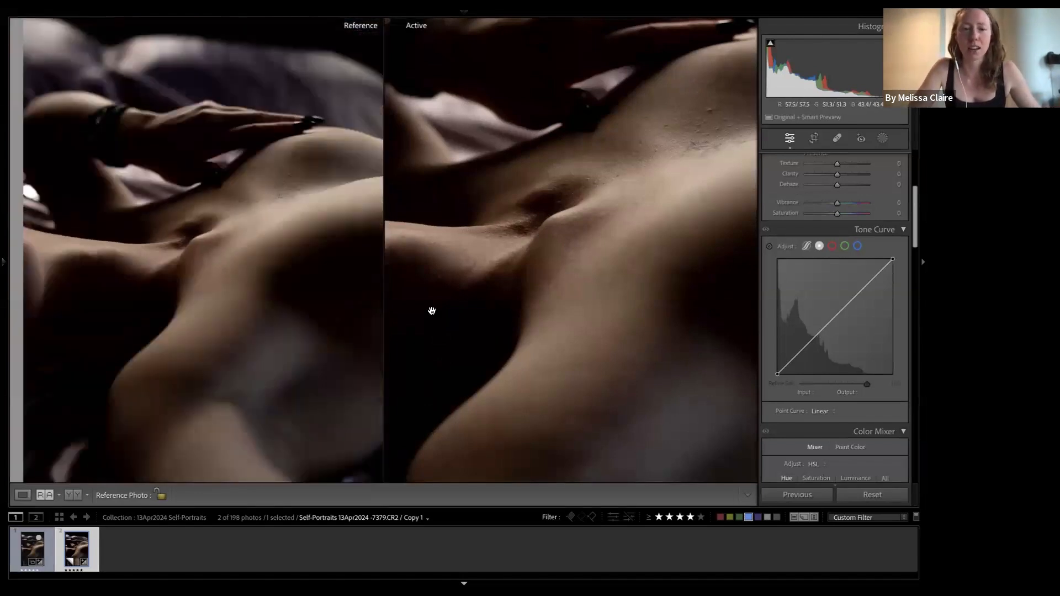
pyautogui.click(535, 285)
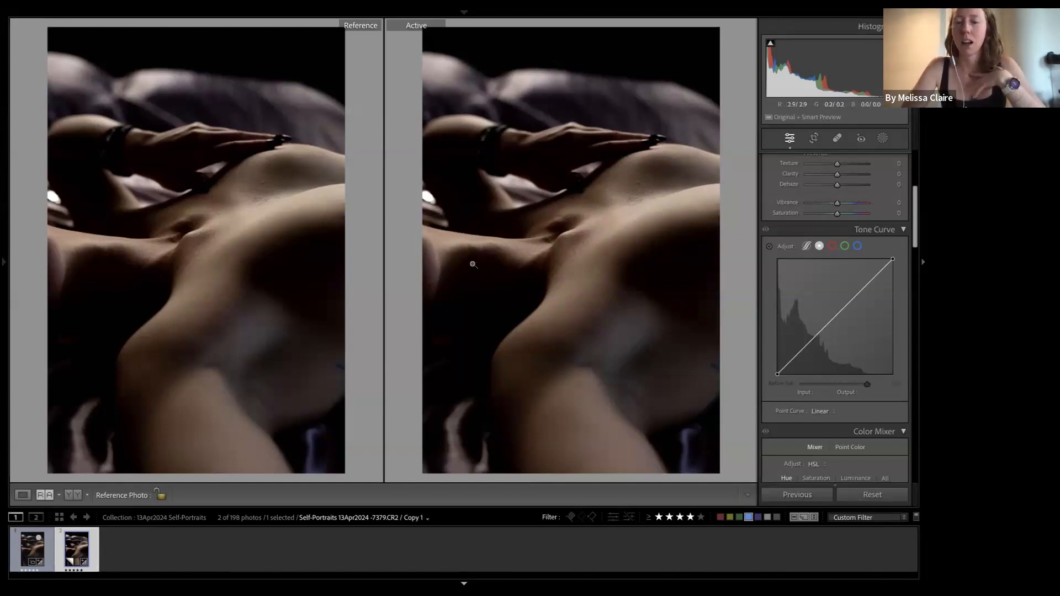
pyautogui.click(574, 233)
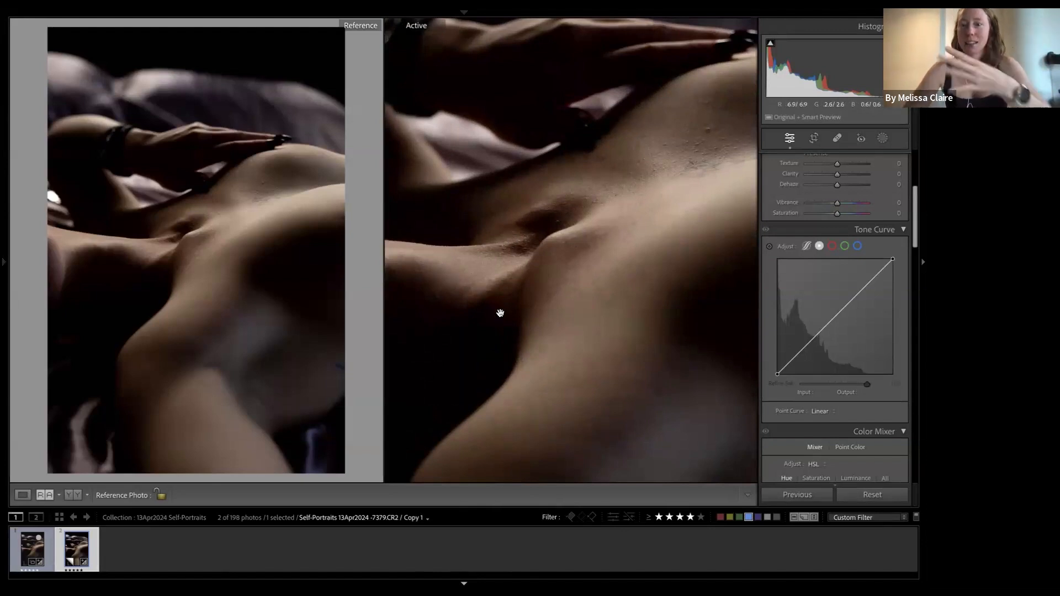
pyautogui.click(582, 217)
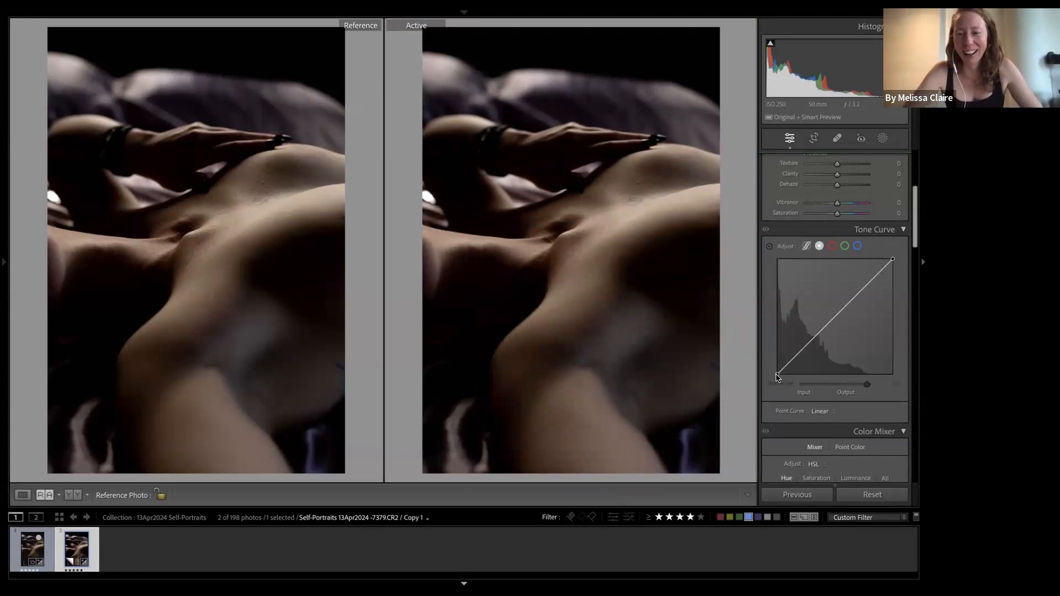
# - Raise the tone curve's black point toward Output 20, then undo the curve change
pyautogui.moveTo(777, 377); pyautogui.dragTo(771, 377)
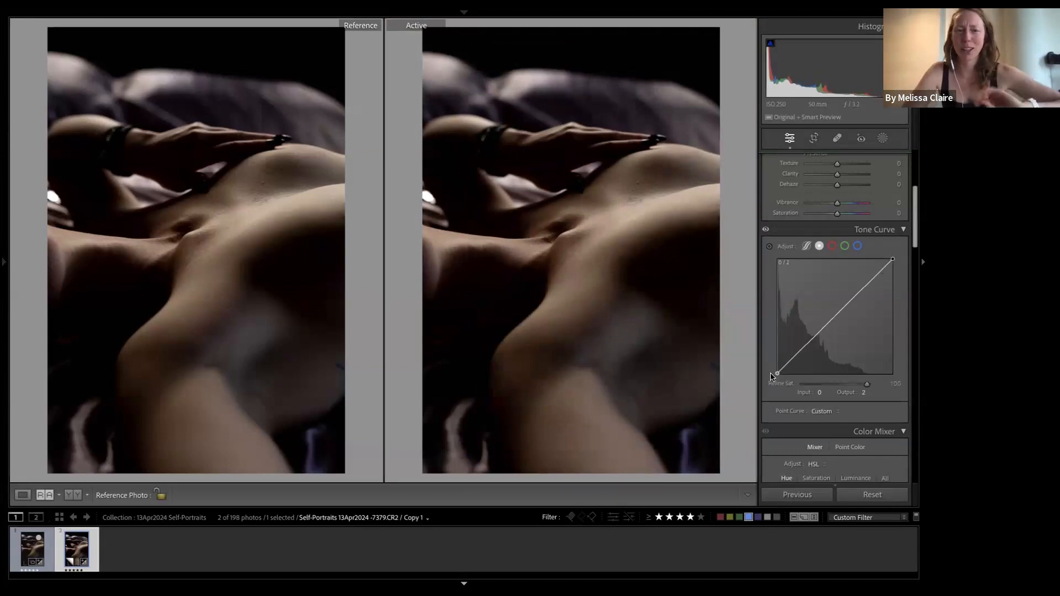
pyautogui.moveTo(769, 376); pyautogui.dragTo(776, 366)
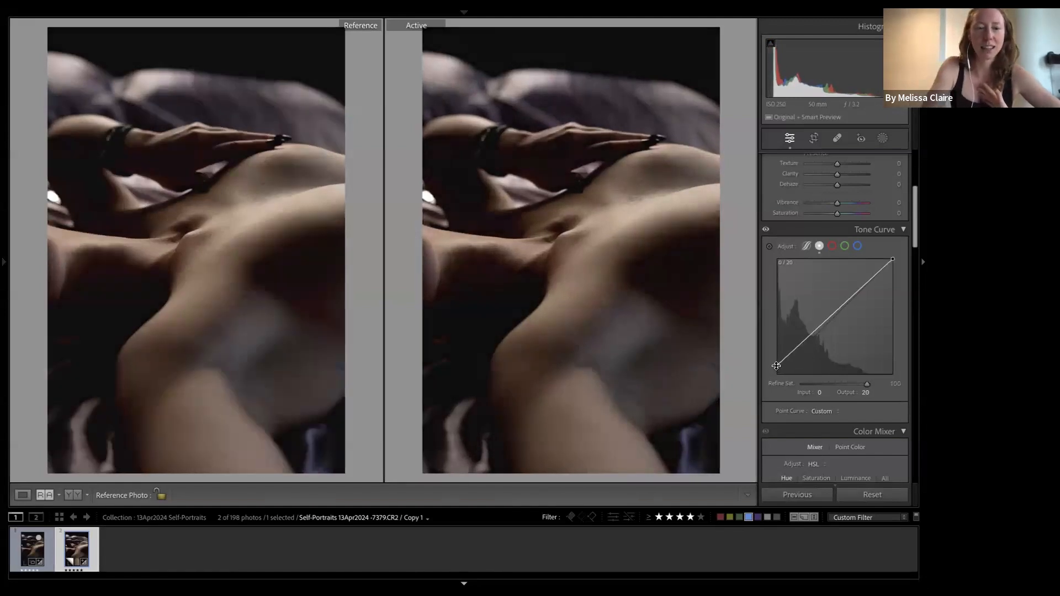
pyautogui.press('super+z')
# - Reselect the self-portrait, lift blacks to Output 20, add a 70/62 midtone point, and compare in Reference View
pyautogui.click(307, 554)
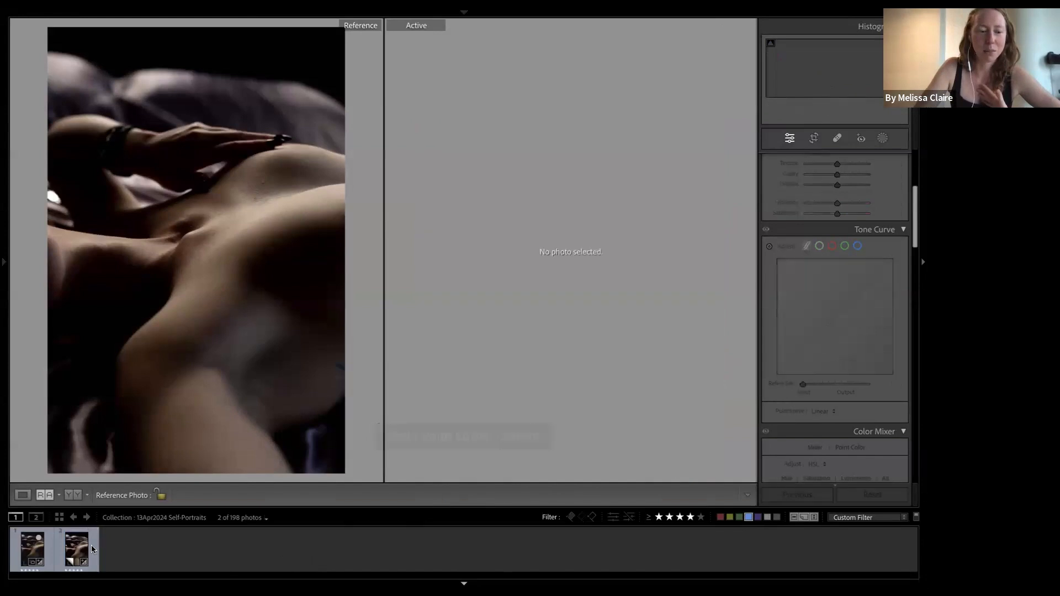
pyautogui.click(80, 552)
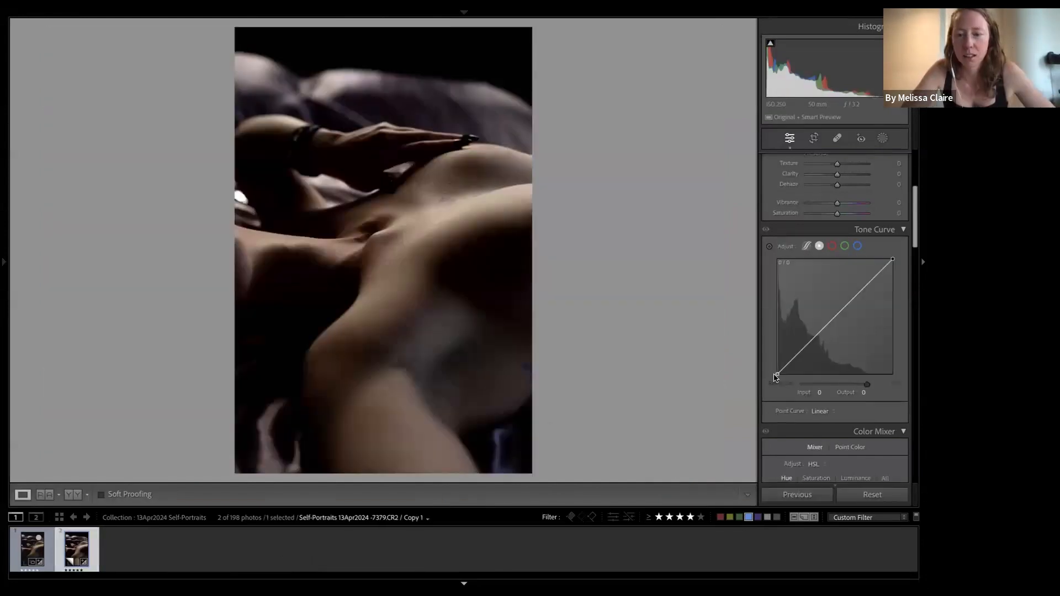
pyautogui.moveTo(775, 377)
pyautogui.mouseDown()
pyautogui.moveTo(751, 366)
pyautogui.moveTo(776, 366)
pyautogui.mouseUp()
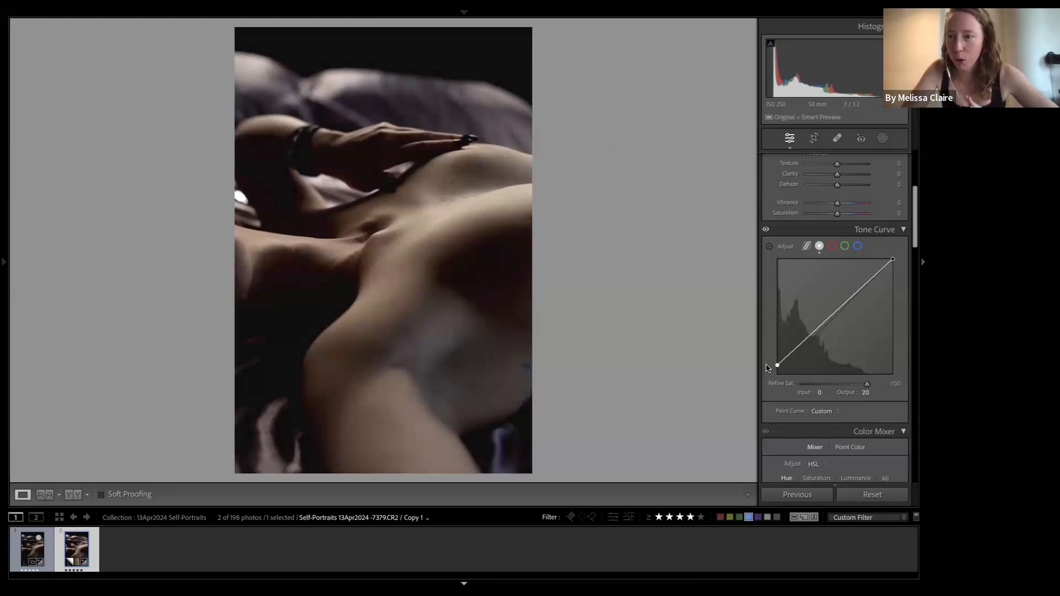
pyautogui.moveTo(802, 348); pyautogui.dragTo(808, 346)
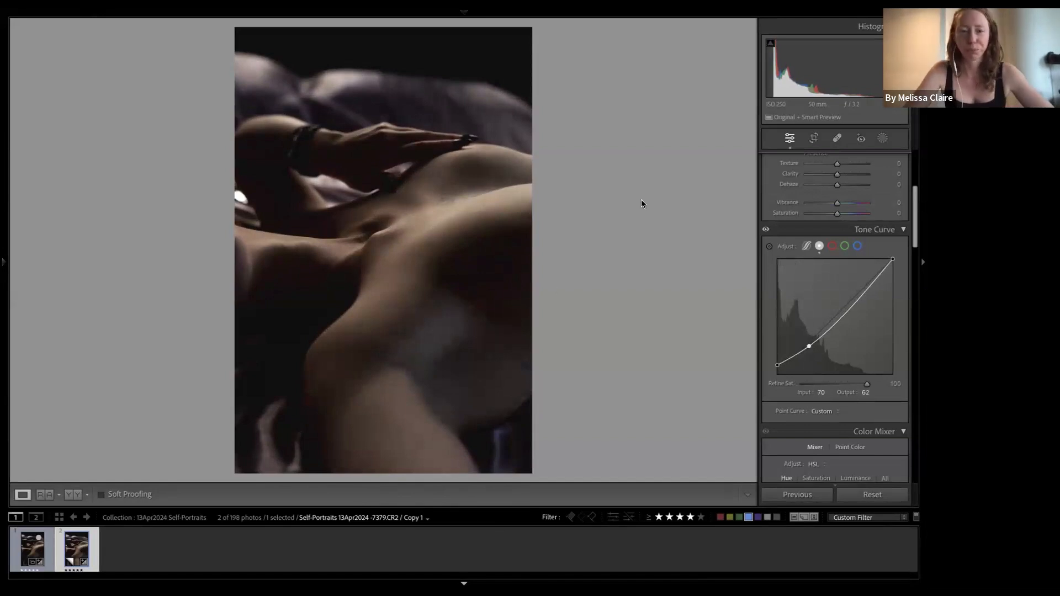
pyautogui.hotkey('shift', 'r')
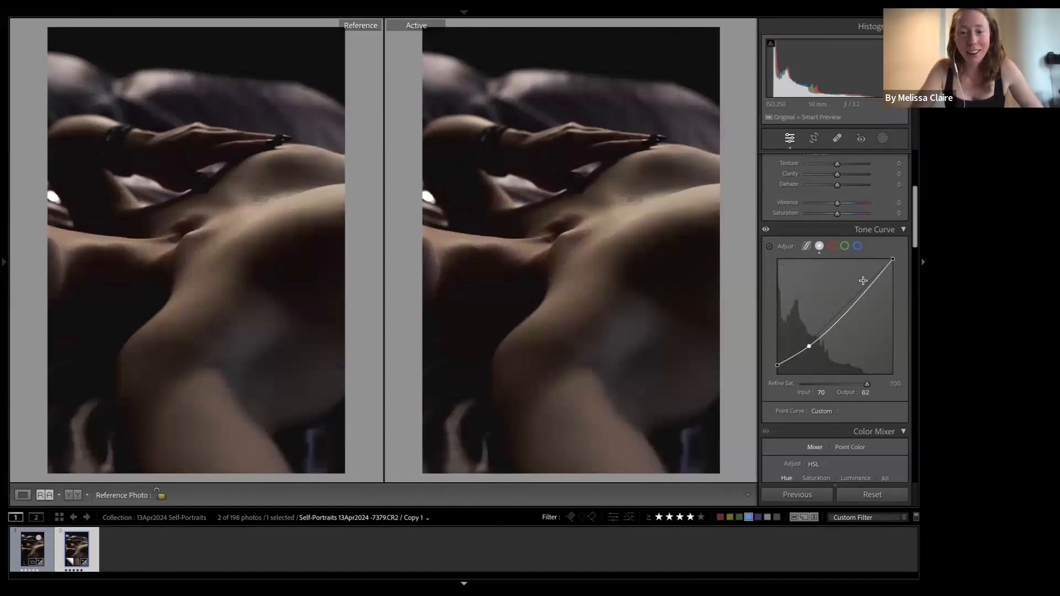
pyautogui.scroll(5, 863, 280)
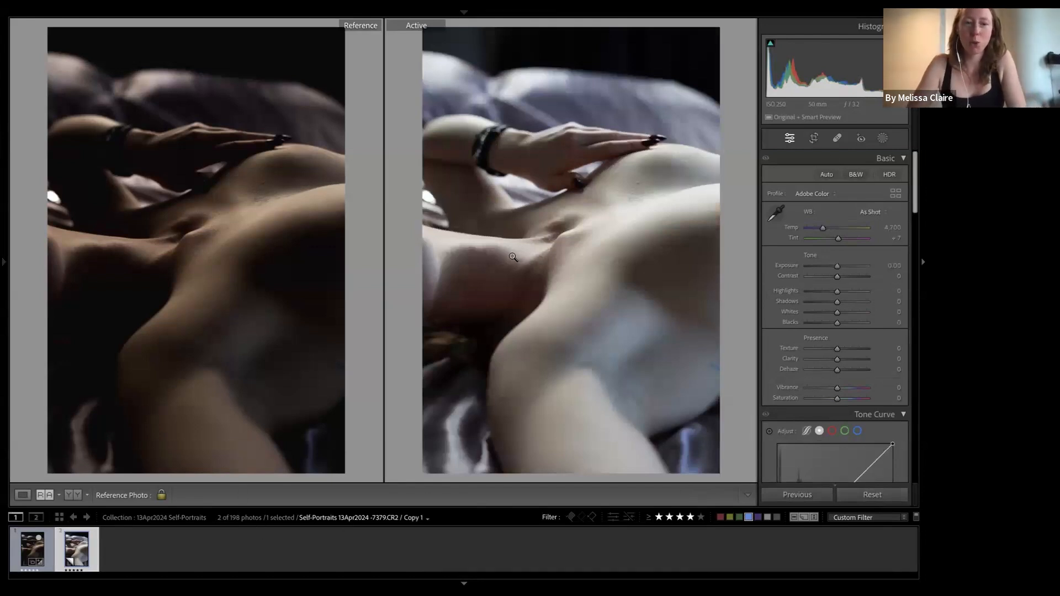
pyautogui.hotkey('ctrl', 'z')
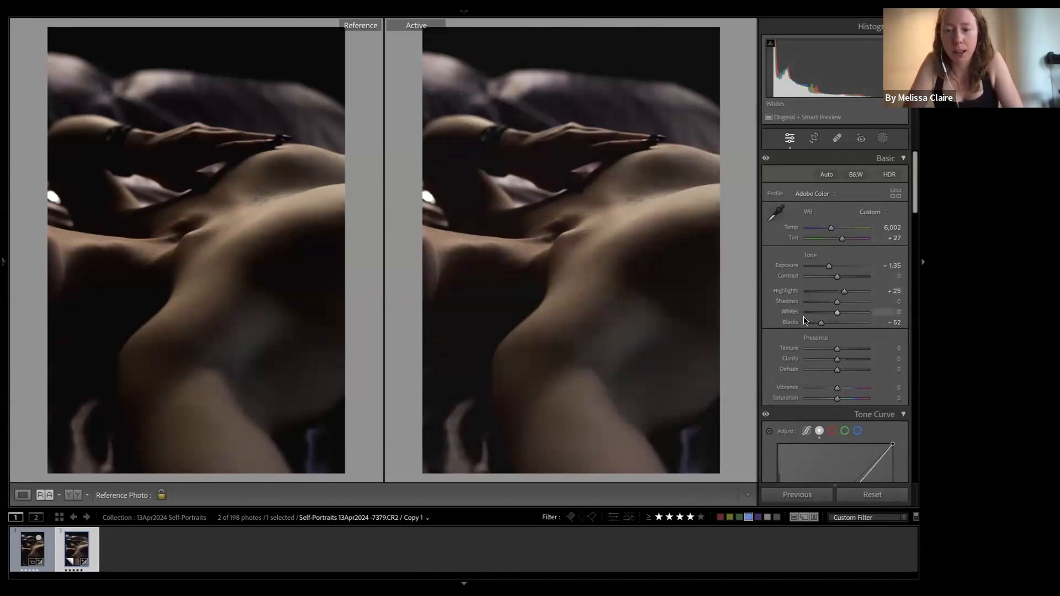
pyautogui.scroll(-1, 813, 330)
pyautogui.scroll(-8, 813, 330)
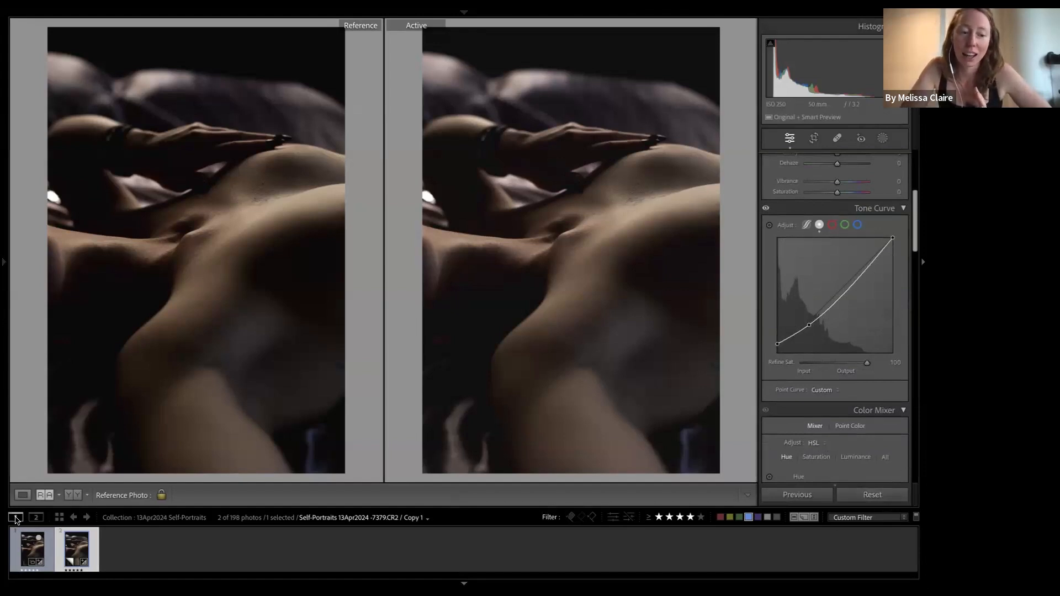
# - Show Before/After as a single split photo and zoom in and out to inspect it
pyautogui.click(70, 495)
pyautogui.click(71, 496)
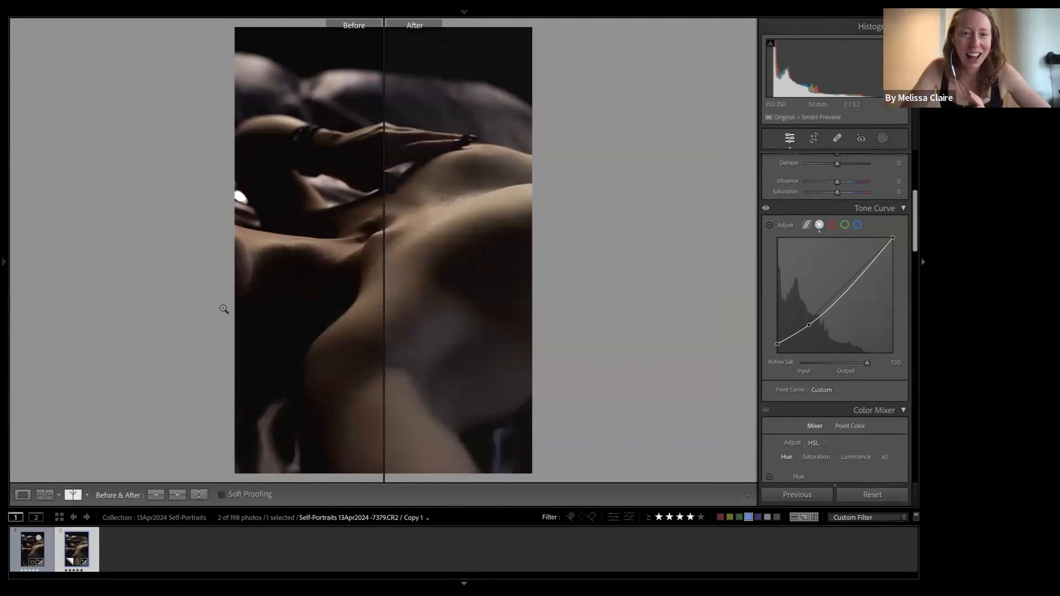
pyautogui.click(279, 246)
pyautogui.click(279, 245)
pyautogui.click(280, 245)
pyautogui.click(279, 245)
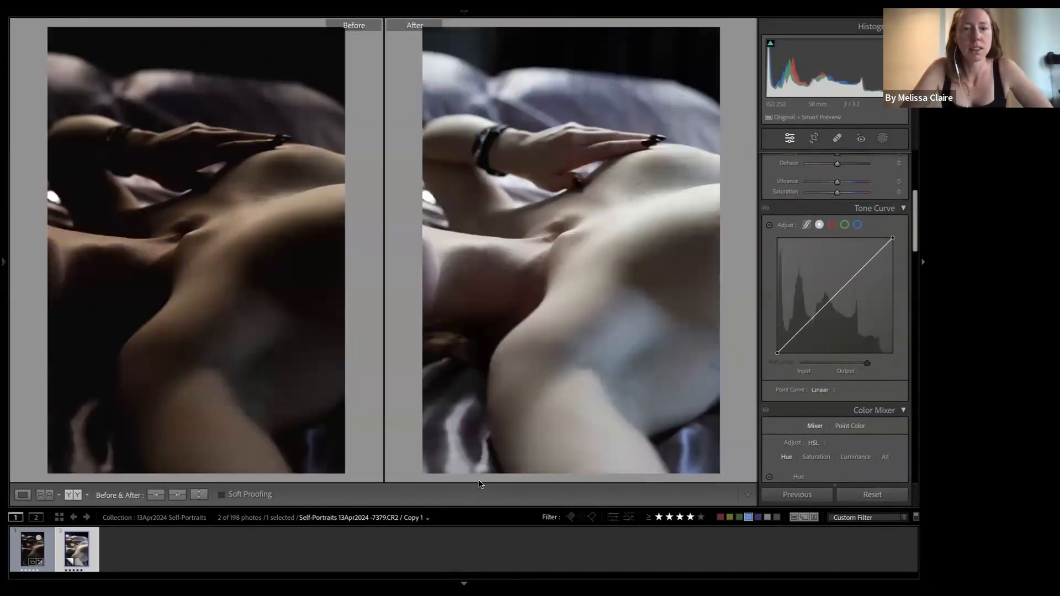